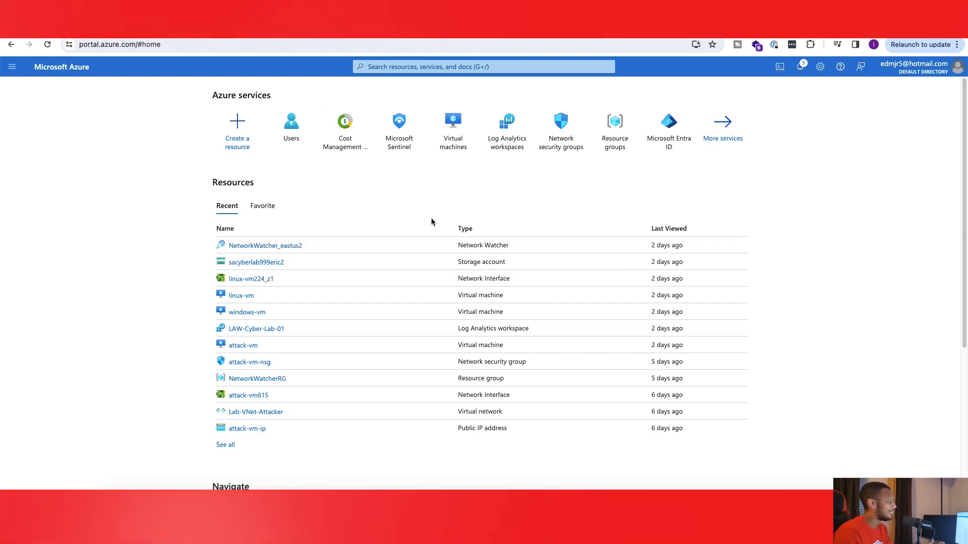
Step: Find the Users service and start creating a new internal user in the organization
left_click(429, 66)
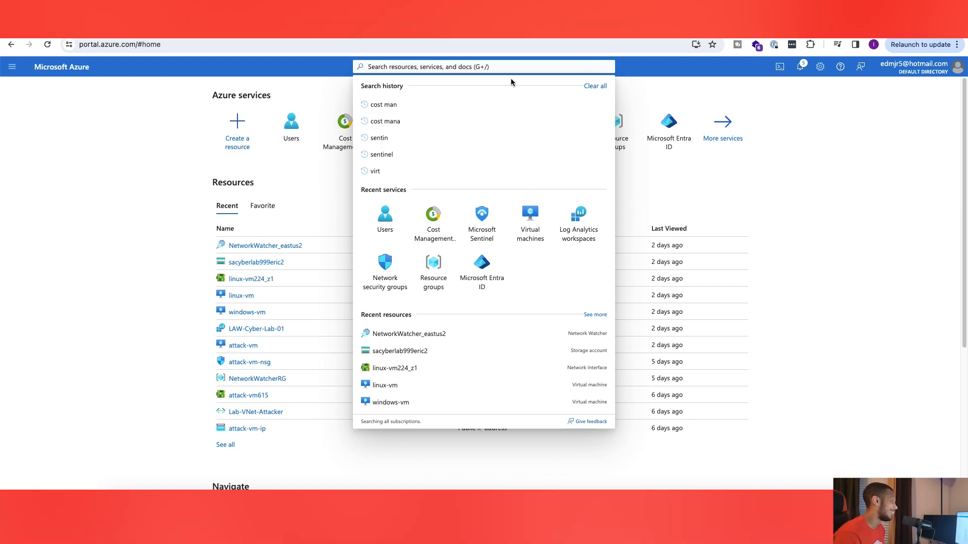
type("users")
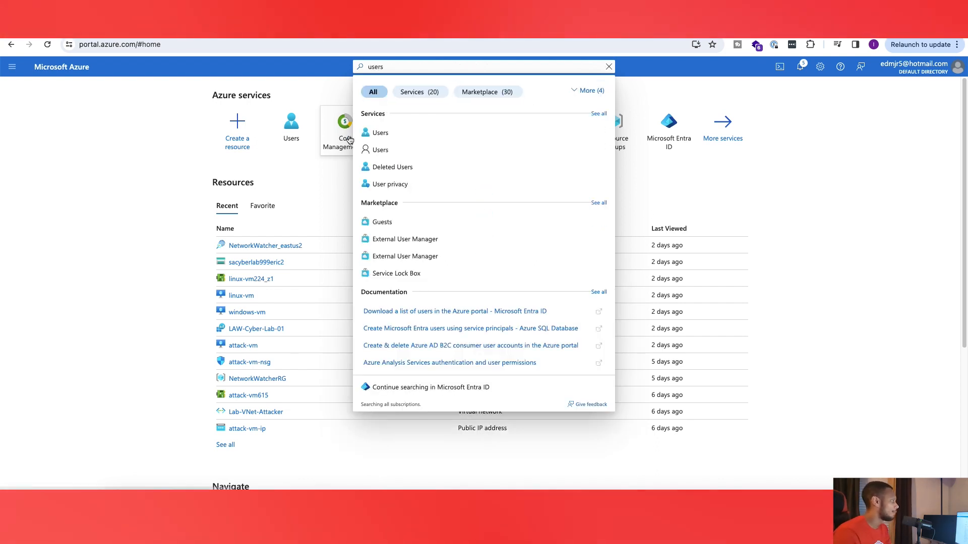
left_click(378, 138)
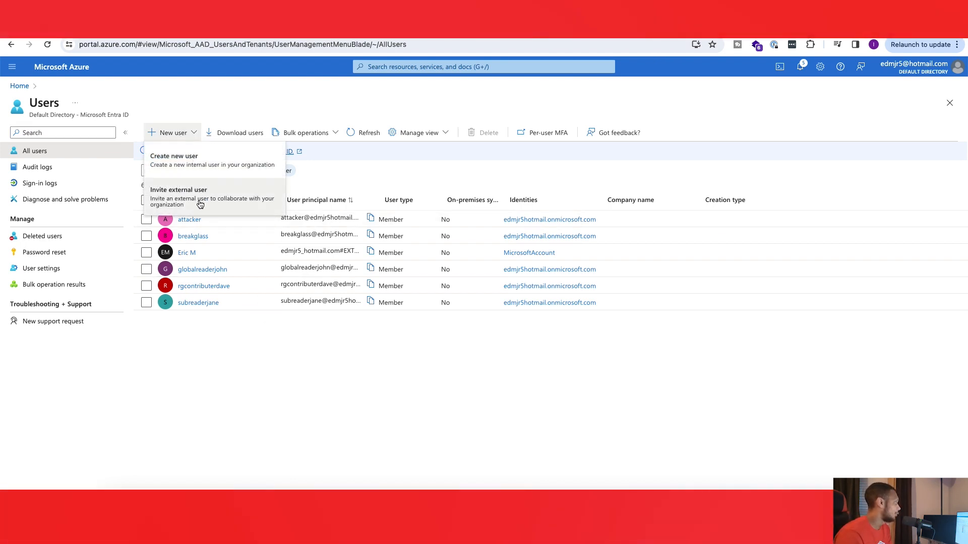
left_click(201, 162)
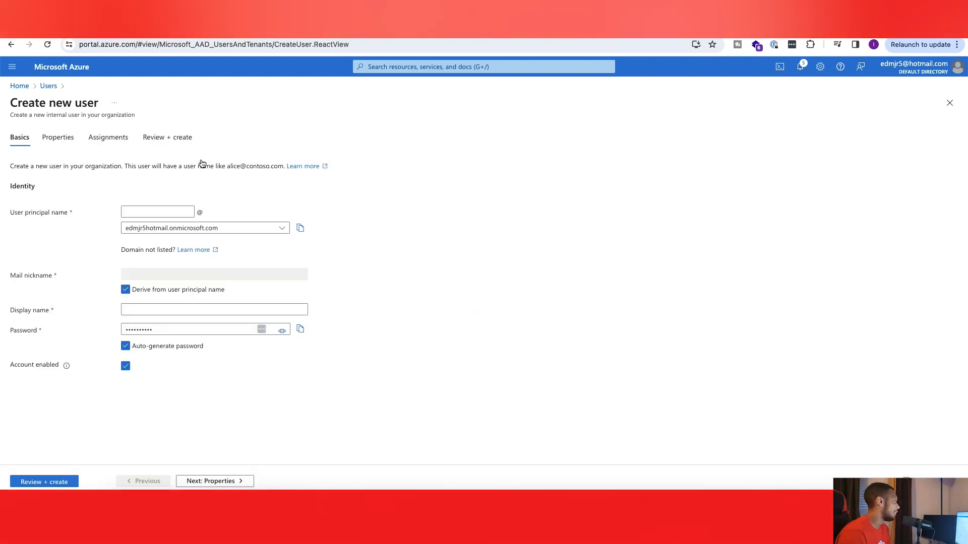
Step: Enter the new user's principal name, keep the default onmicrosoft.com domain, and fill in the display name
left_click(182, 216)
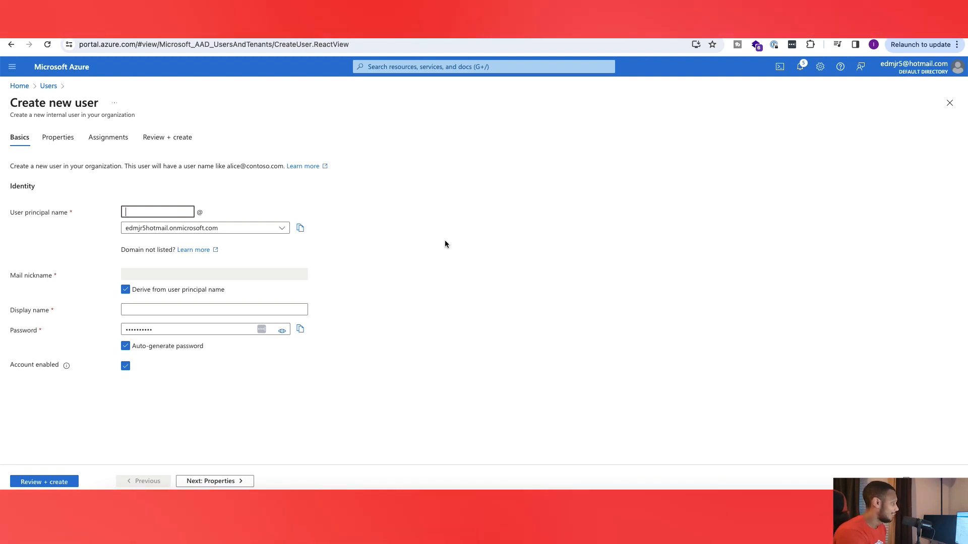
type("AndrewM")
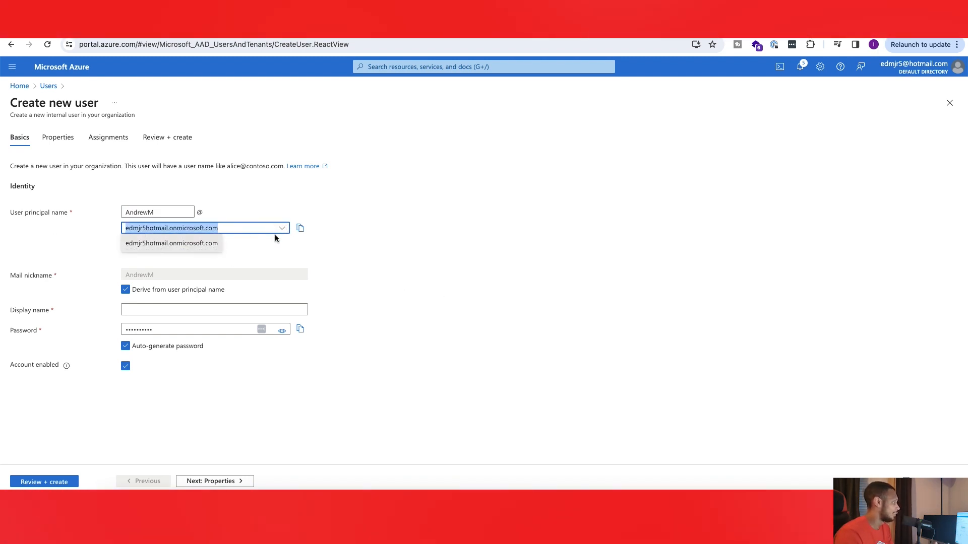
left_click(283, 234)
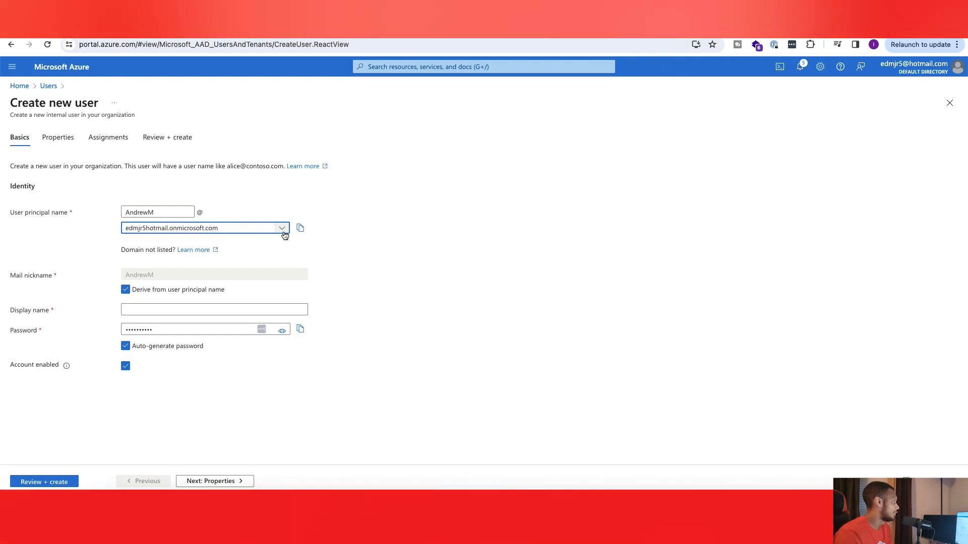
left_click(244, 230)
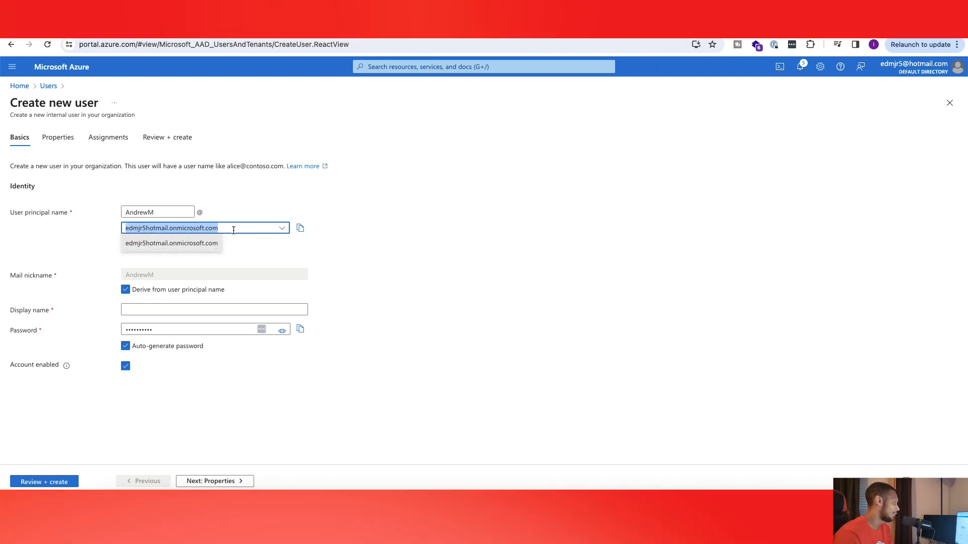
left_click(280, 233)
left_click(168, 311)
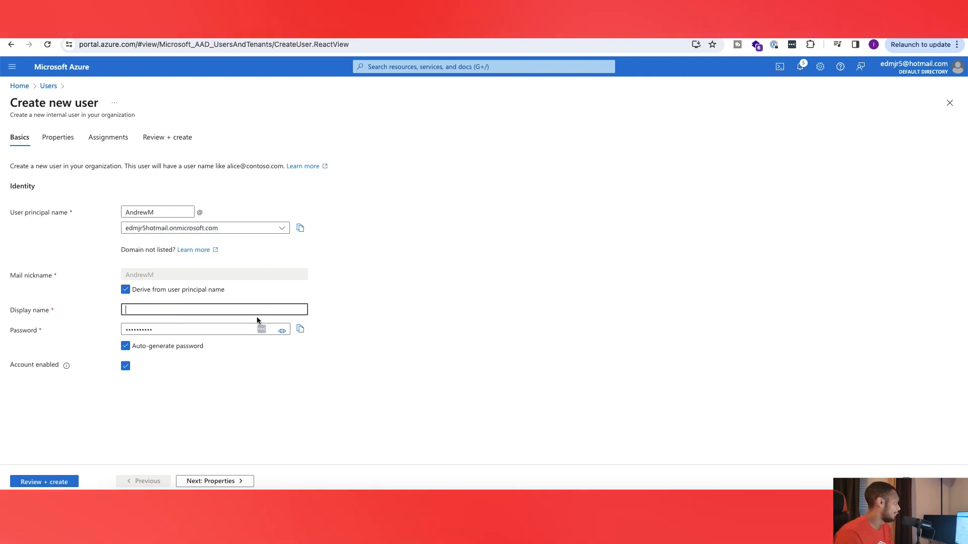
type("And")
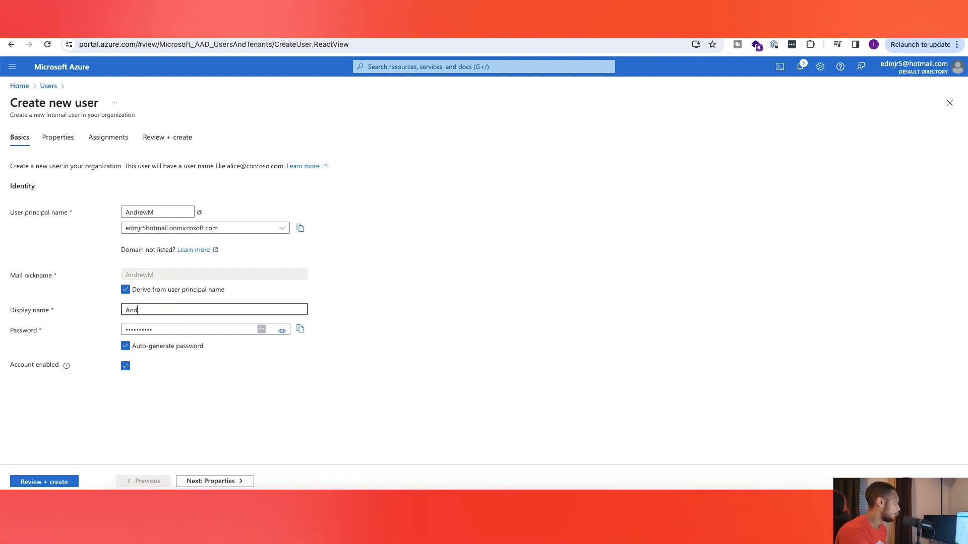
type("rew")
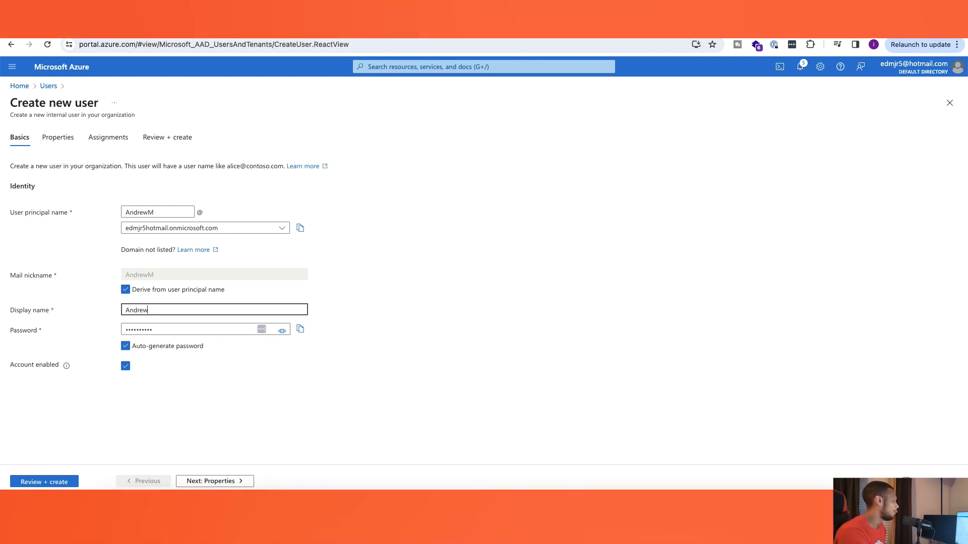
type("M")
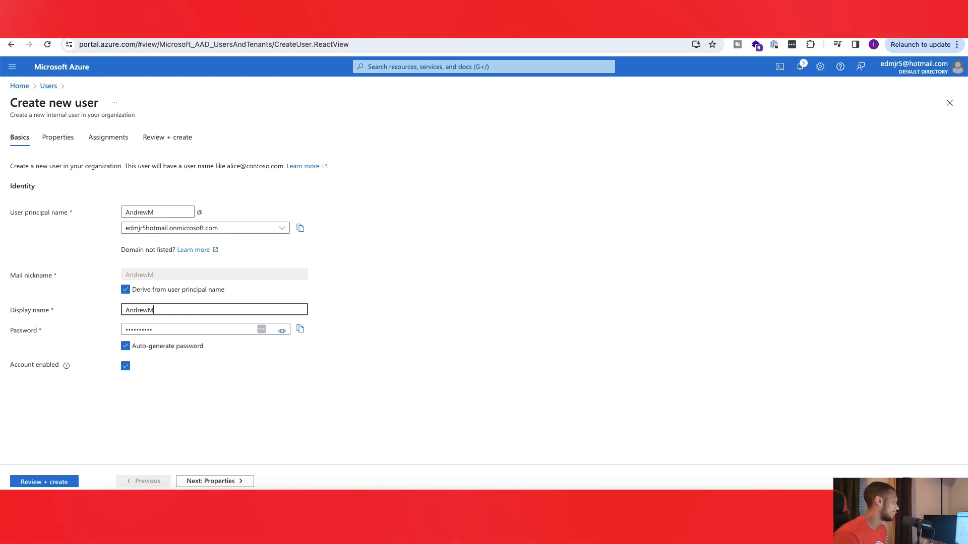
Step: Reveal the new user's auto-generated password, then hide it again
left_click(283, 331)
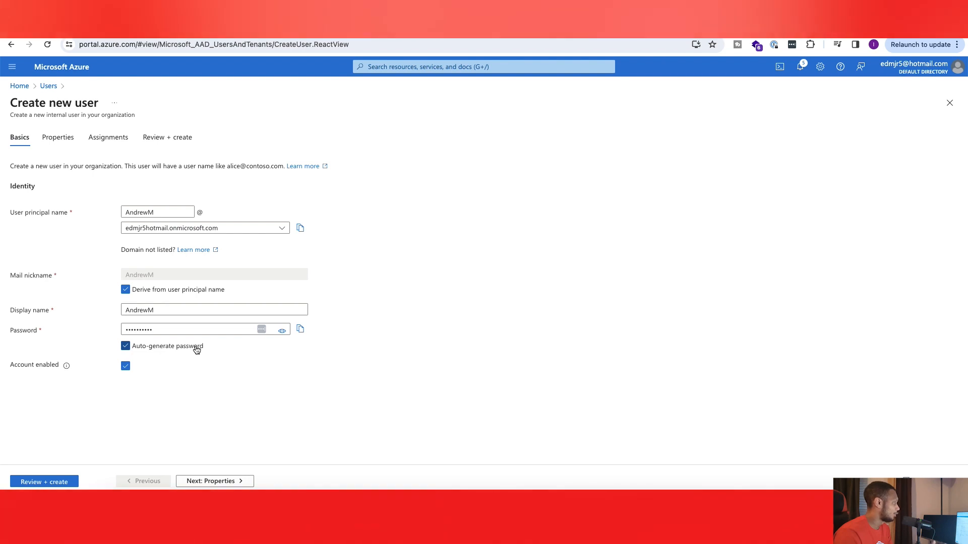
left_click(282, 333)
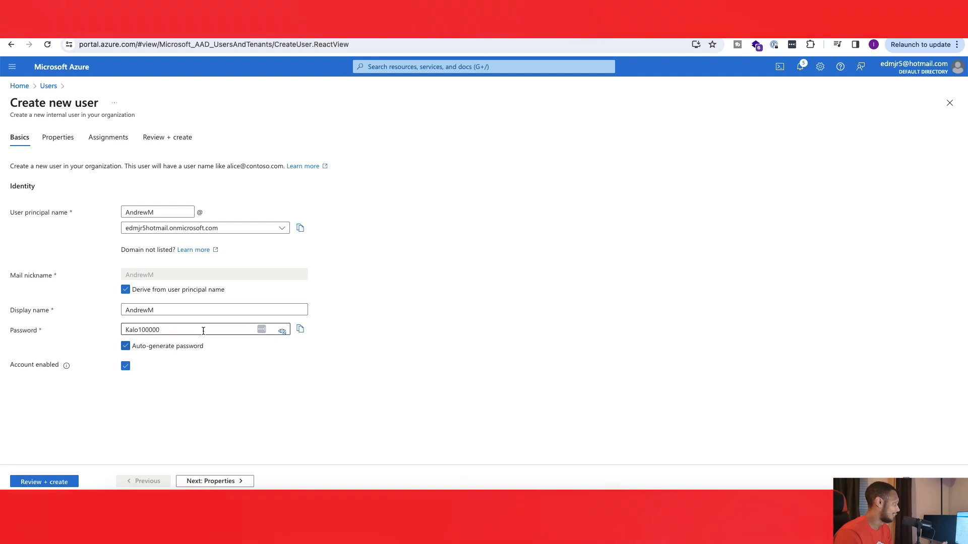
left_click(281, 331)
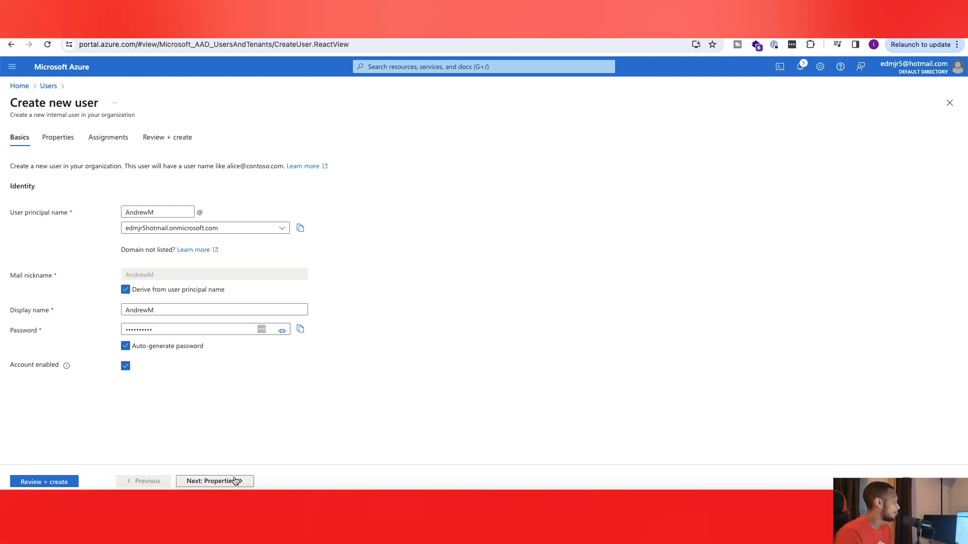
Step: In the user's identity properties, enter the first and last names and keep the user type as Member
left_click(234, 481)
left_click(179, 184)
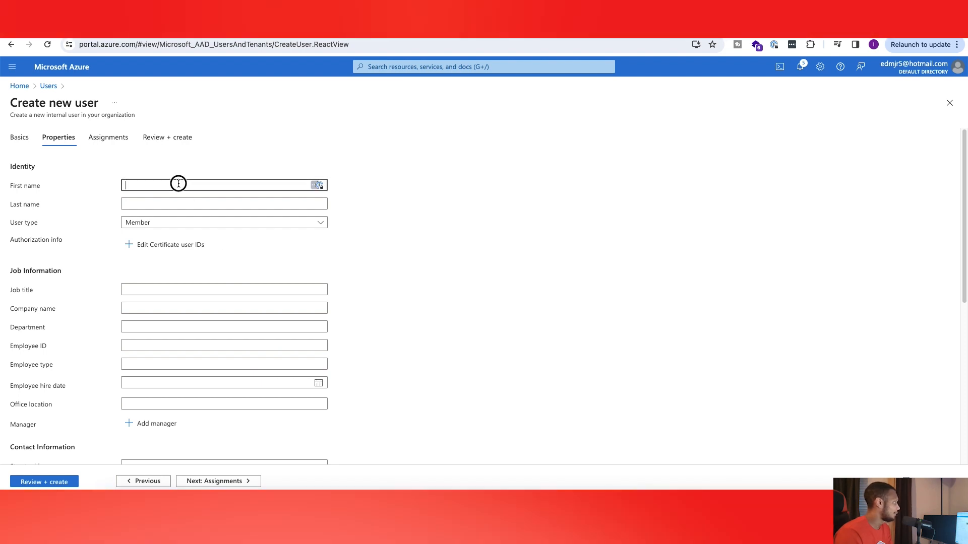
left_click(528, 292)
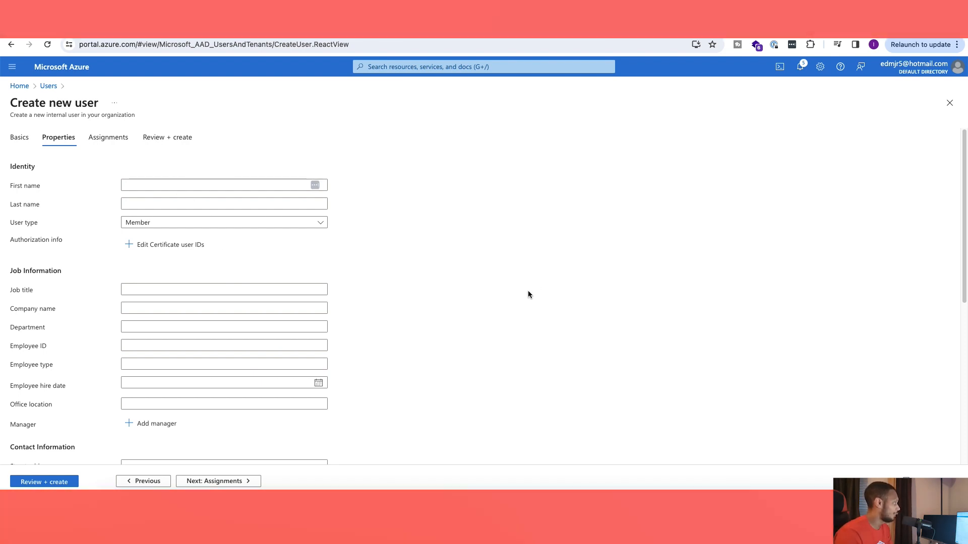
left_click(152, 182)
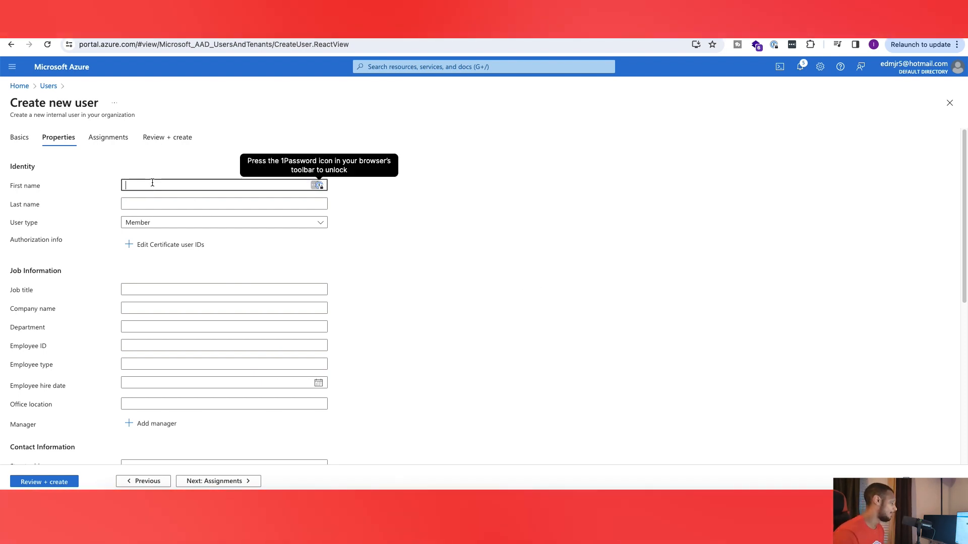
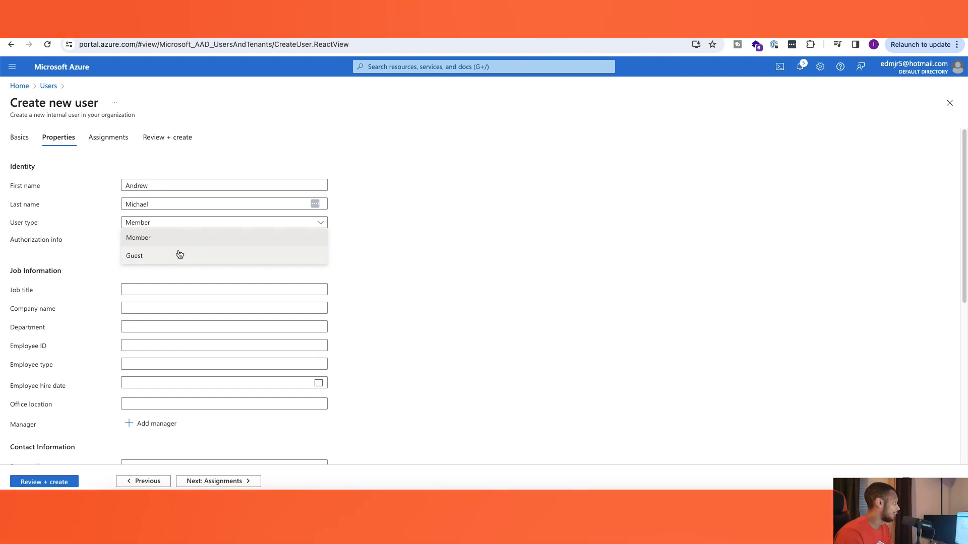
left_click(197, 238)
Step: Fill in the job information with title Analyst, company Microsoft, department Finance, an employee ID and employee type Full
scroll(208, 261, "down", 1)
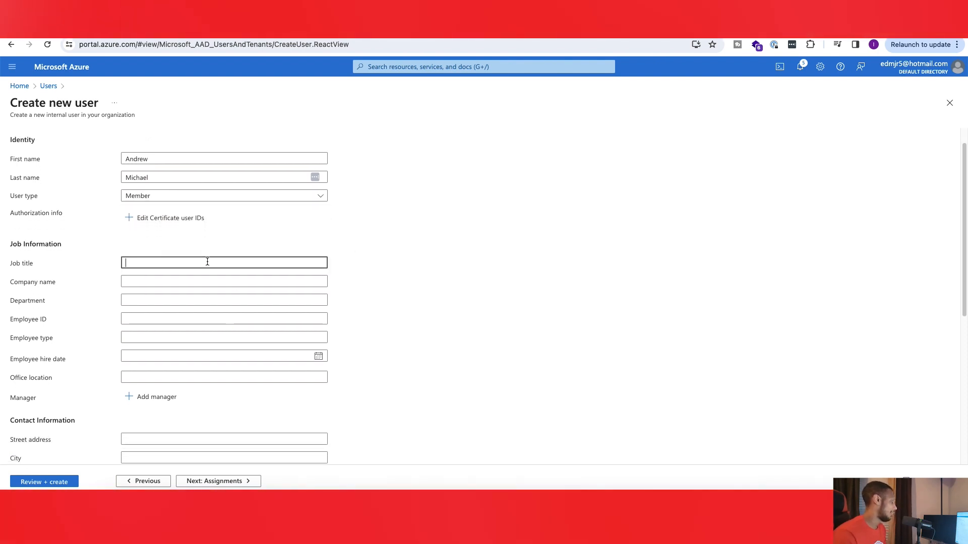
left_click(207, 261)
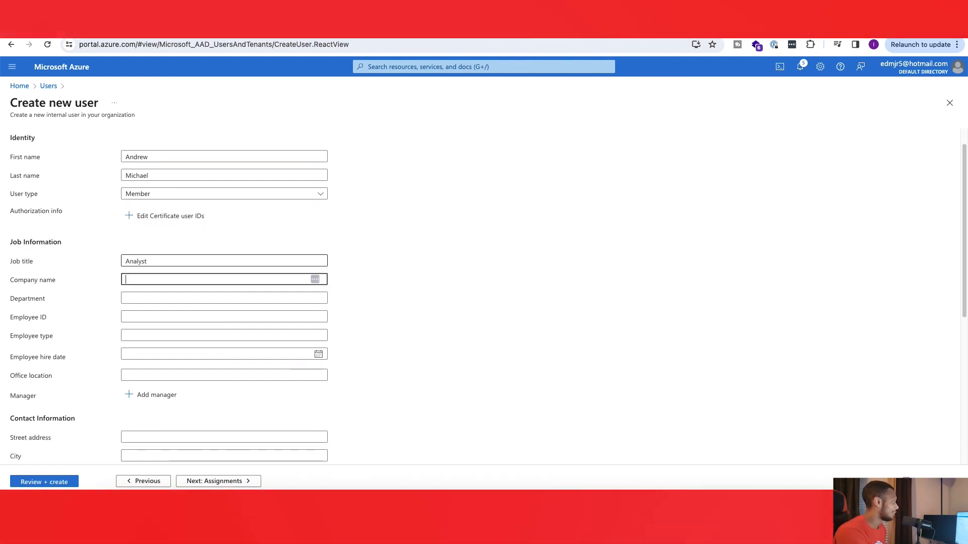
type("Microsoft")
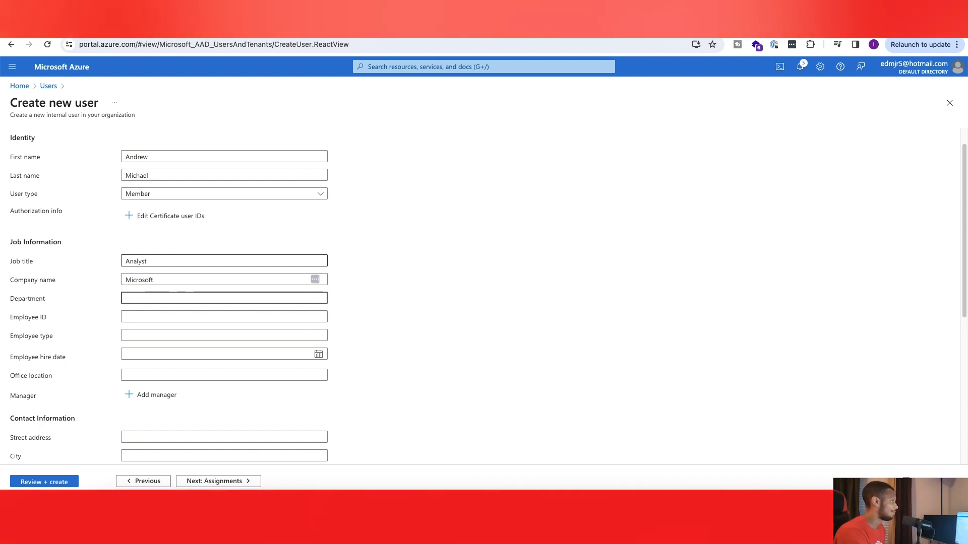
type("Finance")
key("Tab")
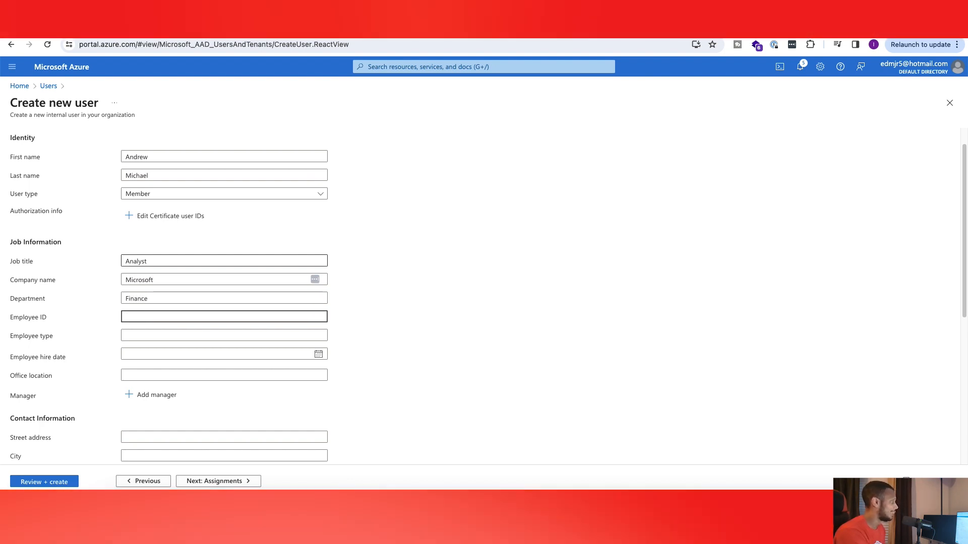
type("05304530")
key("Tab")
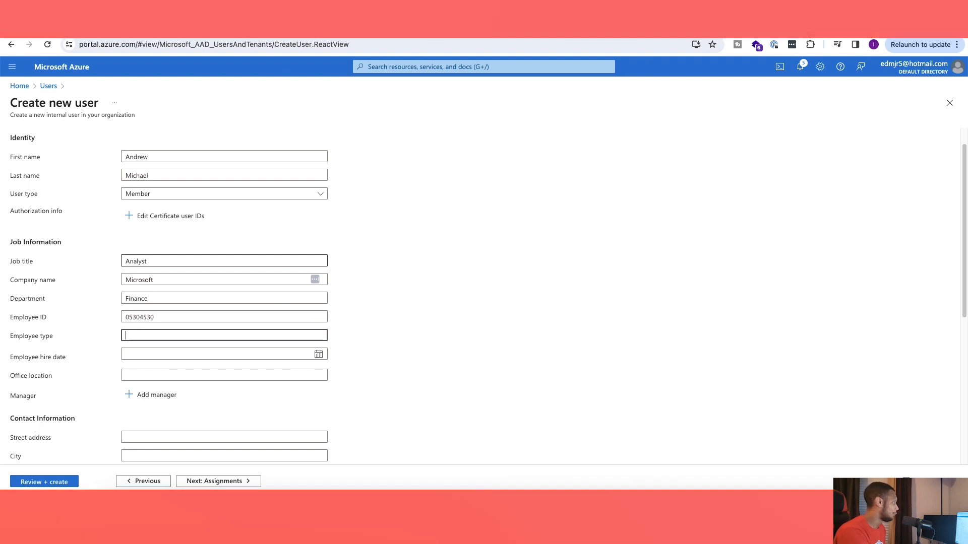
type("Full")
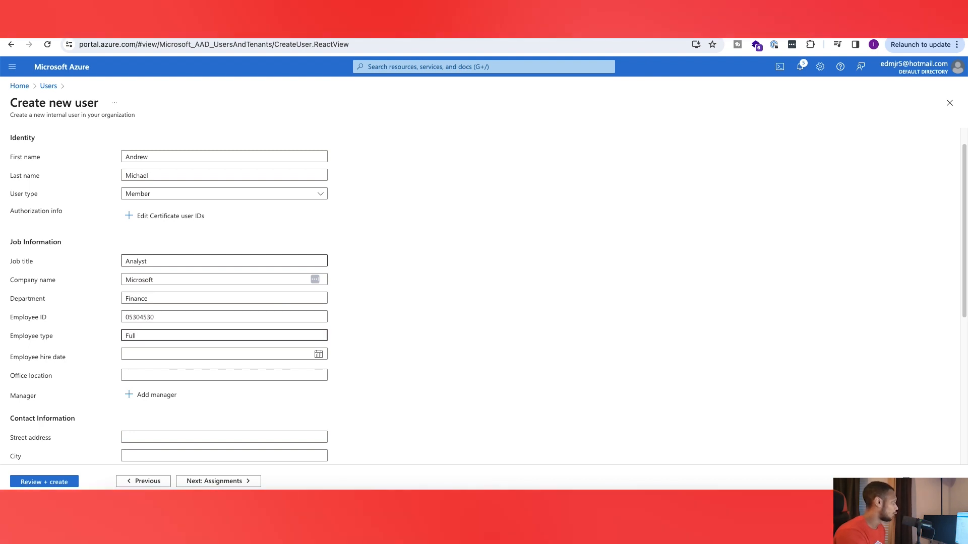
Step: Leave the contact information blank and set the parental controls age group to Adult
scroll(205, 274, "down", 1)
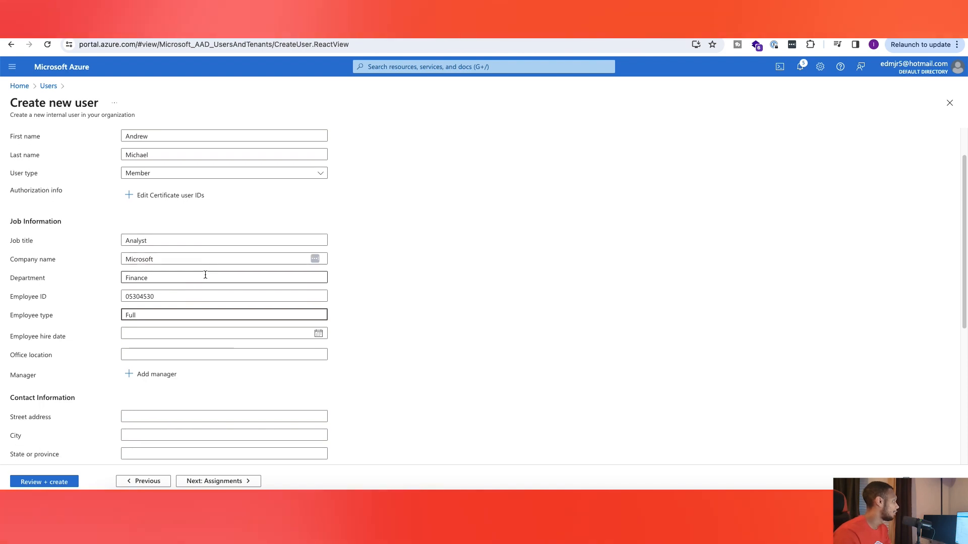
scroll(328, 334, "down", 5)
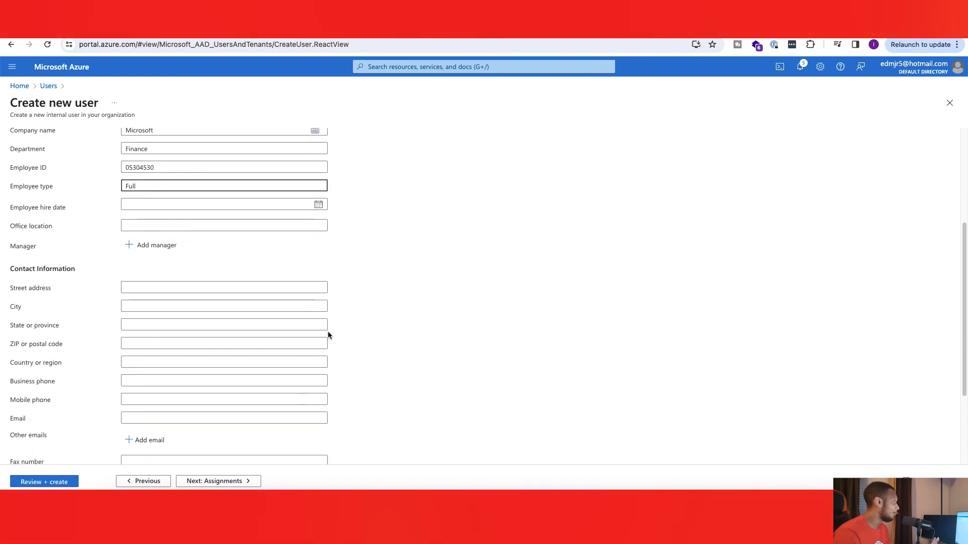
scroll(218, 210, "down", 3)
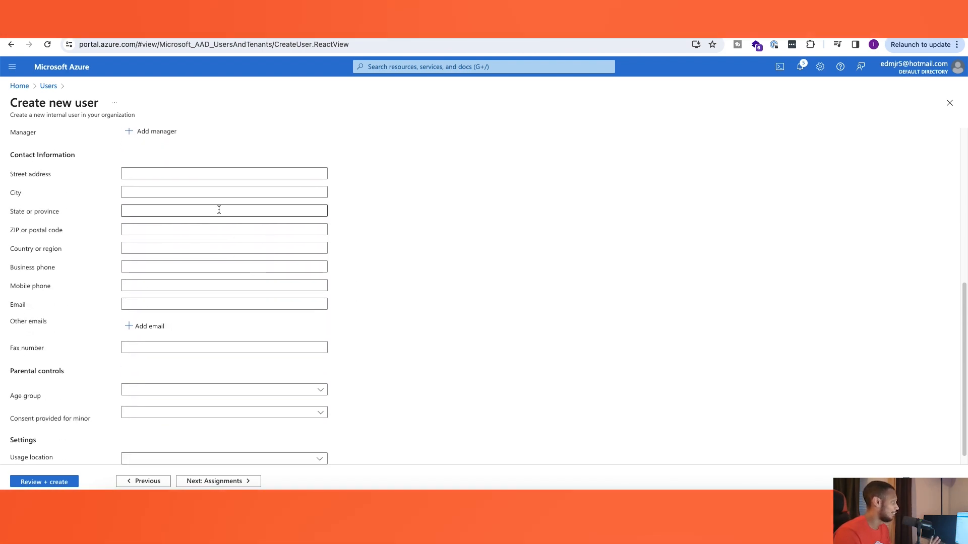
scroll(223, 266, "down", 1)
left_click(224, 291)
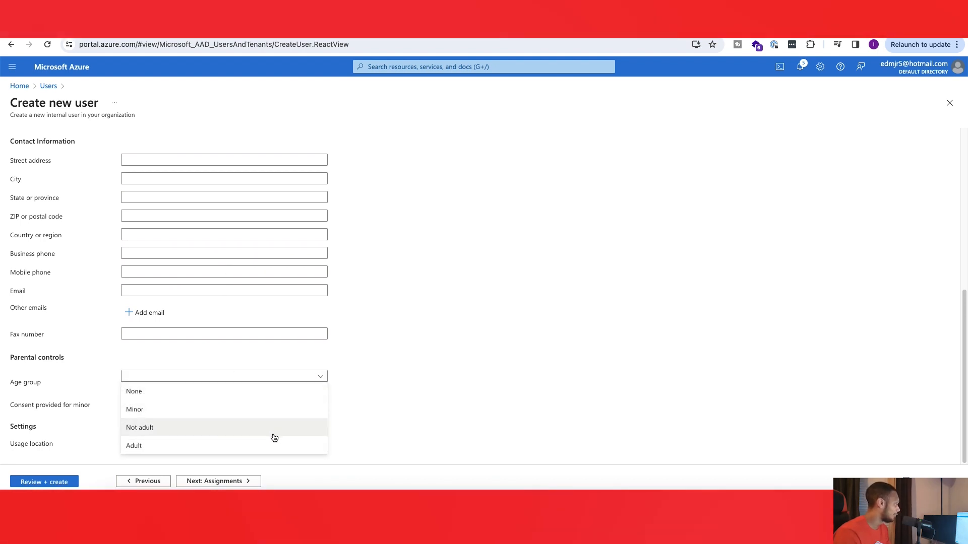
left_click(272, 445)
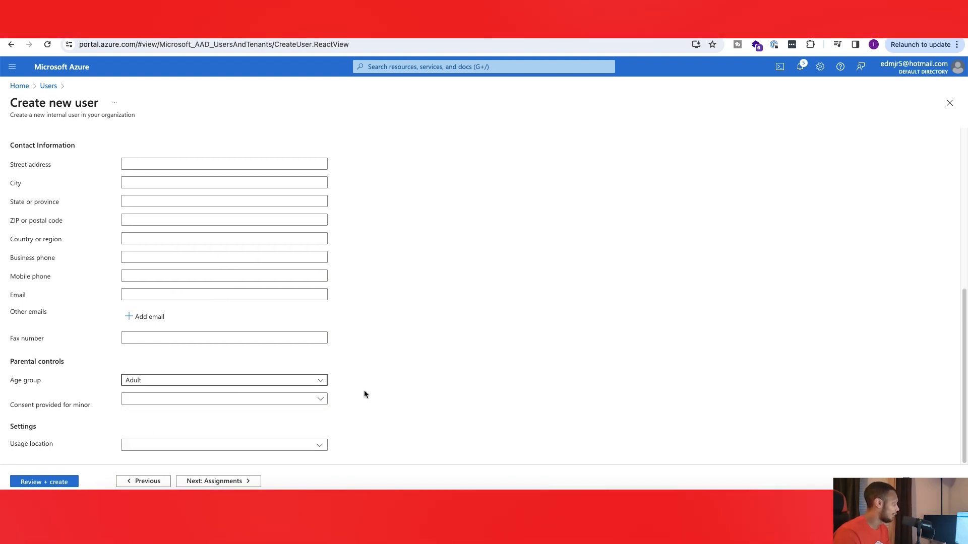
Step: Continue to the new user's assignments and add the Global Reader directory role
scroll(296, 368, "up", 5)
scroll(295, 369, "up", 2)
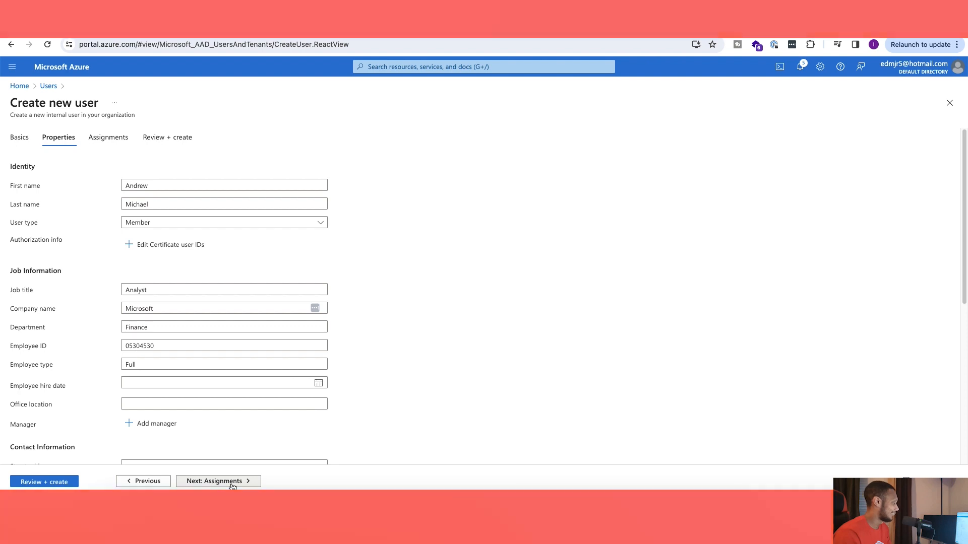
left_click(224, 482)
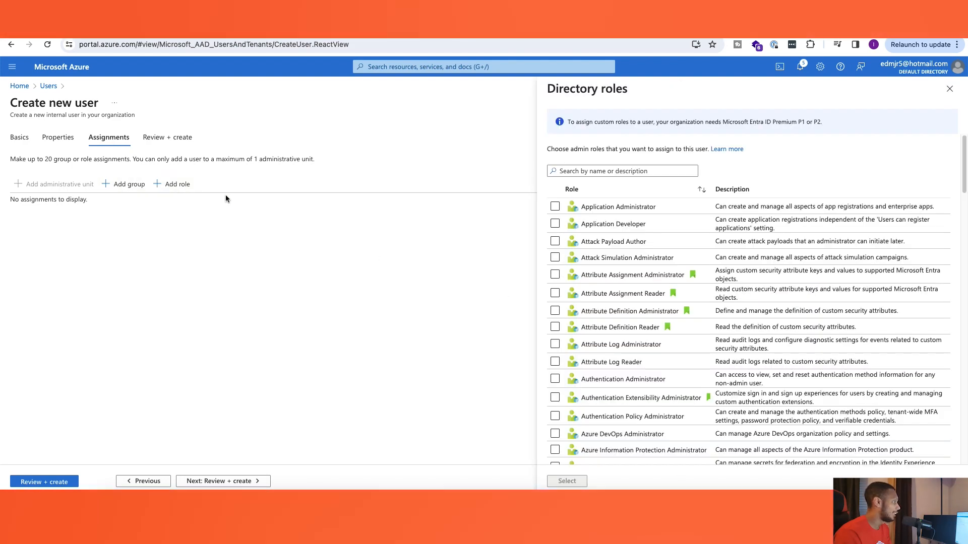
scroll(648, 276, "down", 10)
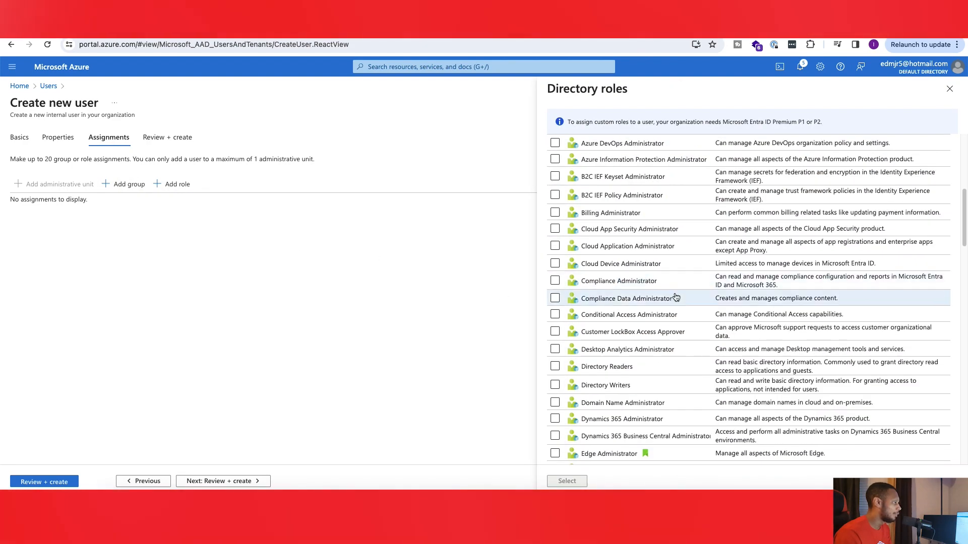
scroll(672, 337, "down", 5)
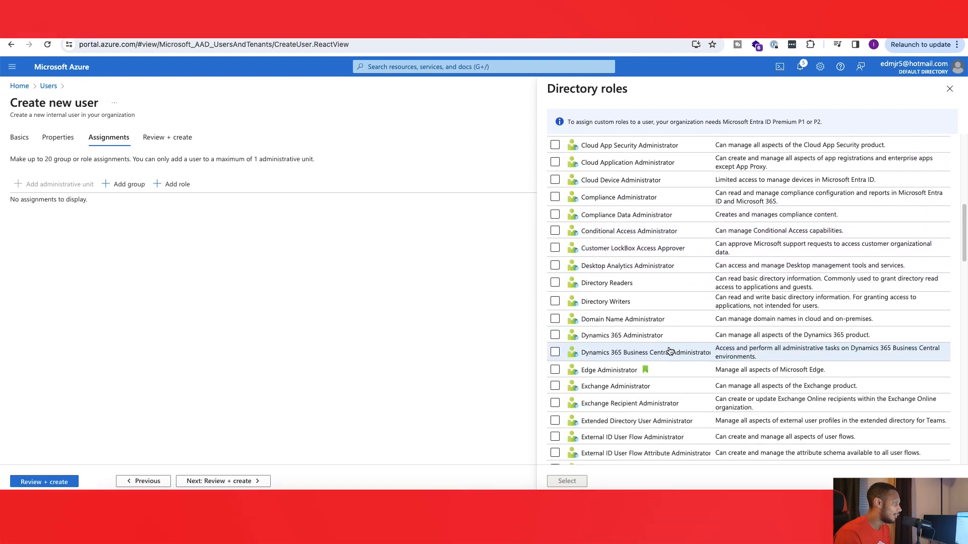
scroll(670, 351, "down", 3)
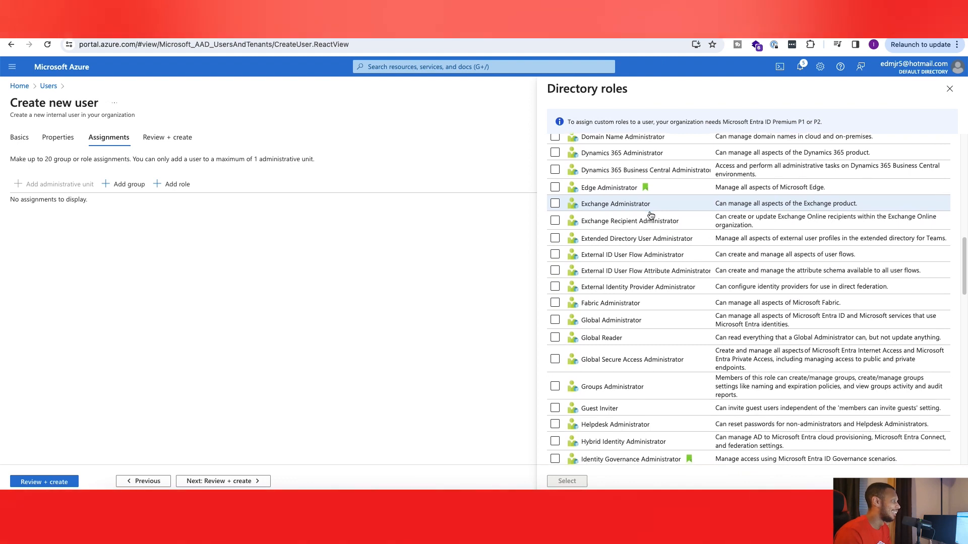
scroll(658, 318, "down", 1)
scroll(653, 337, "down", 3)
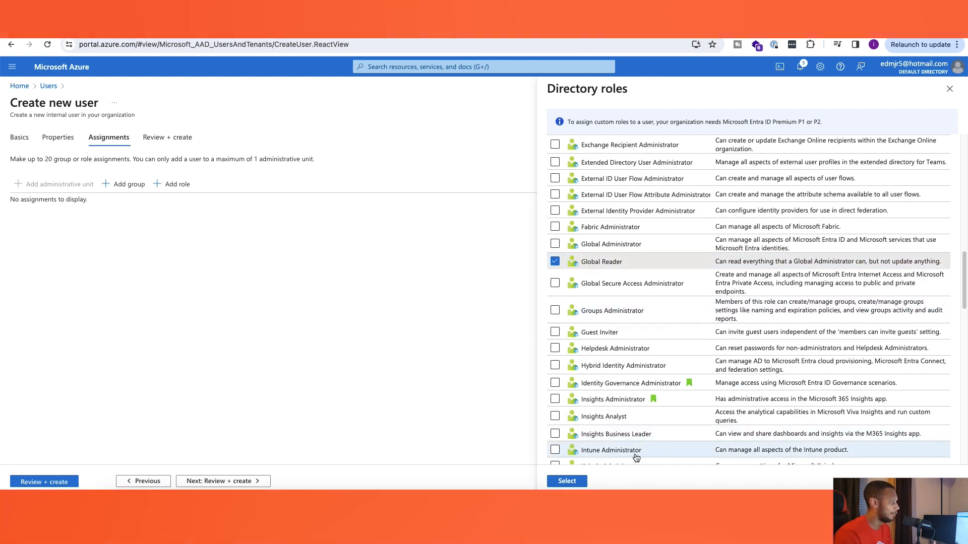
left_click(579, 480)
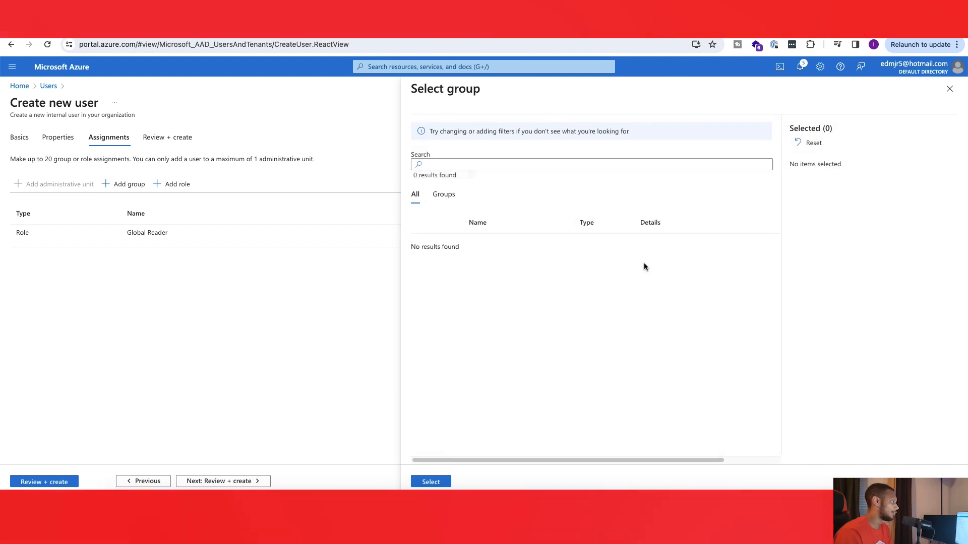
Step: Check both the complete list and the groups-only list for groups to assign, and close the group selection without choosing any
left_click(442, 196)
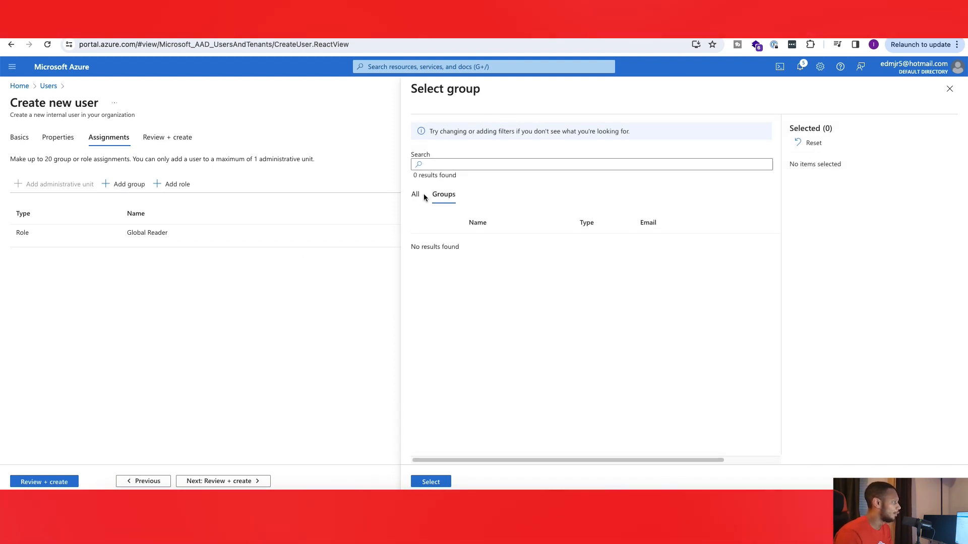
left_click(414, 195)
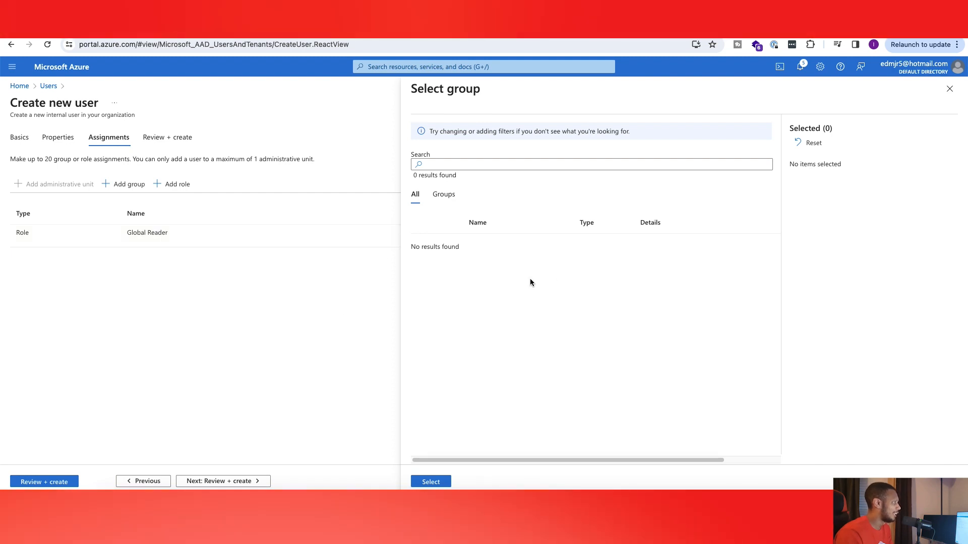
left_click(949, 89)
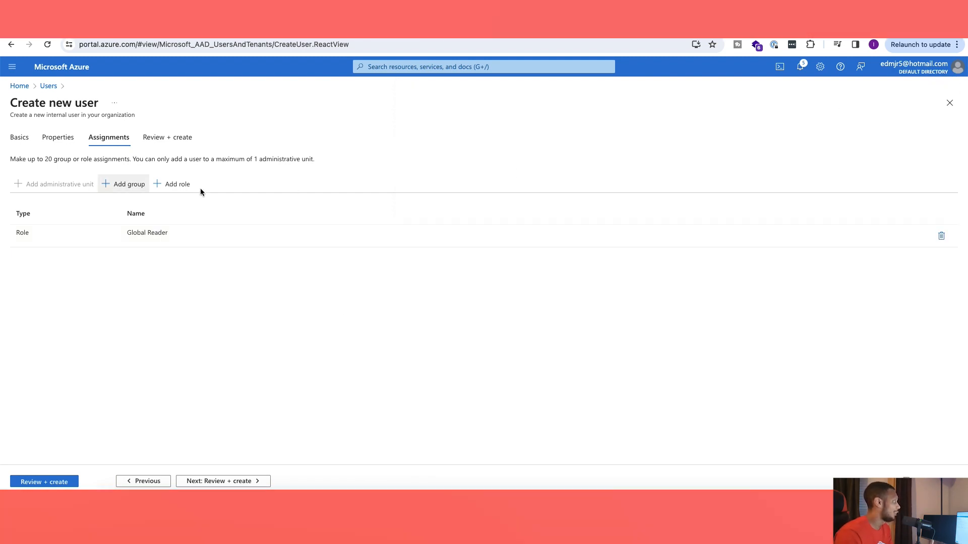
Step: Browse the available directory roles once more and close the list without adding another role
left_click(184, 184)
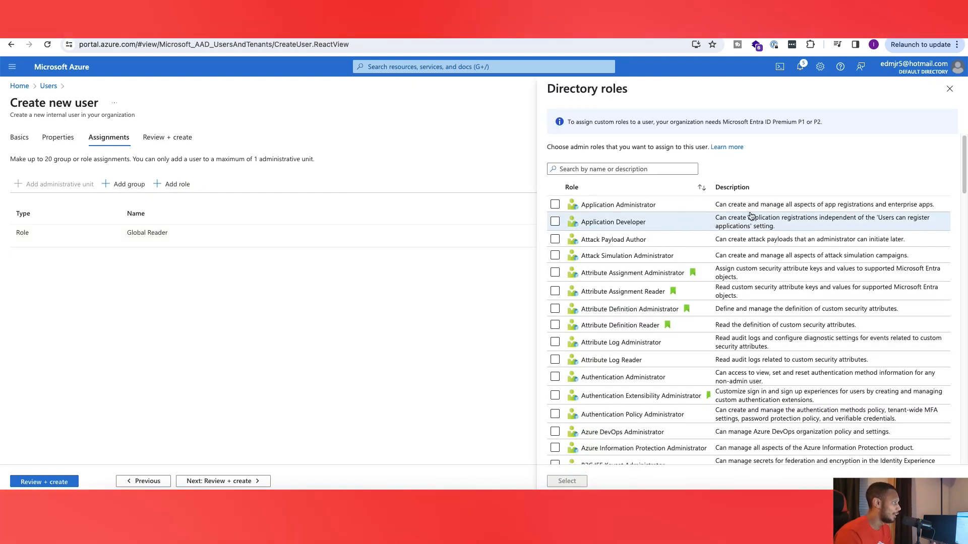
scroll(751, 217, "down", 10)
scroll(716, 211, "up", 10)
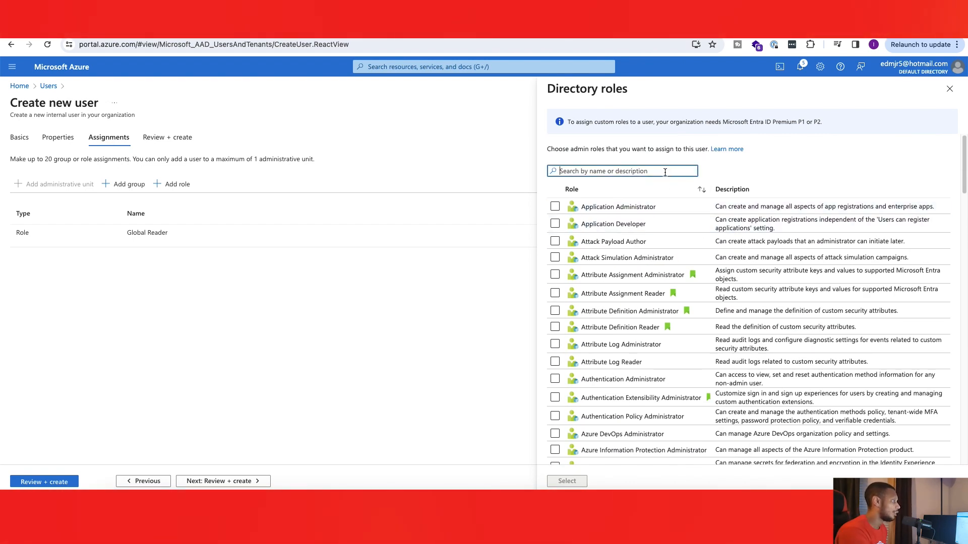
type("reader")
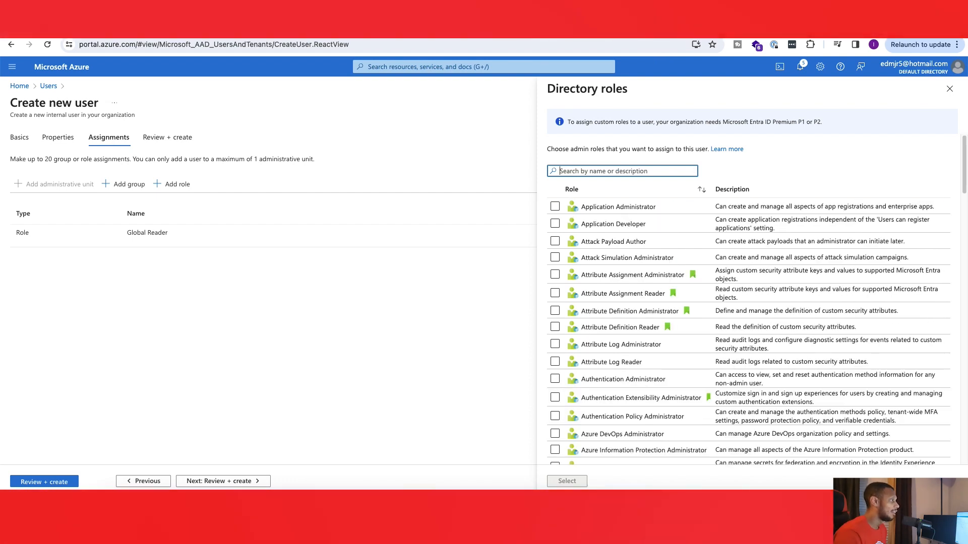
key("Escape")
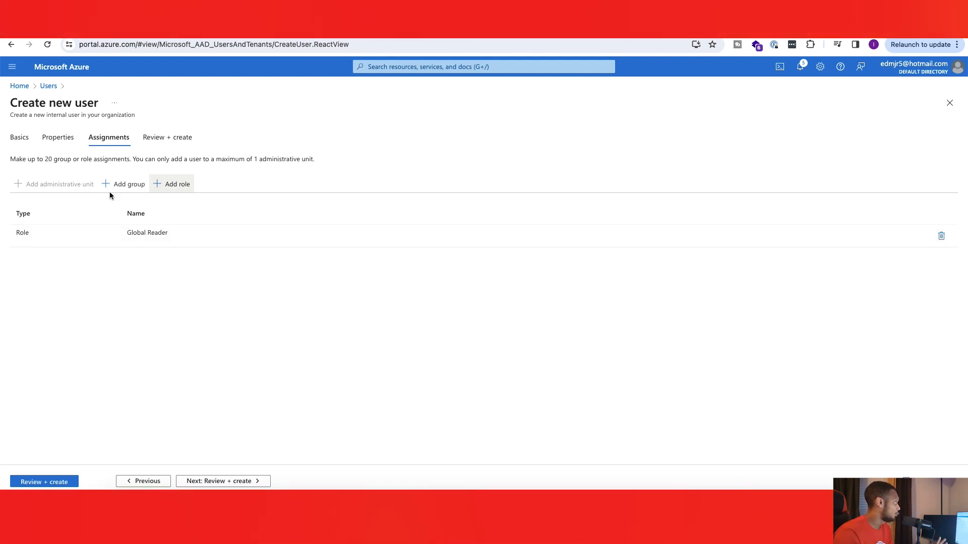
Step: Review the new user's settings, create the account and refresh the user list
left_click(255, 482)
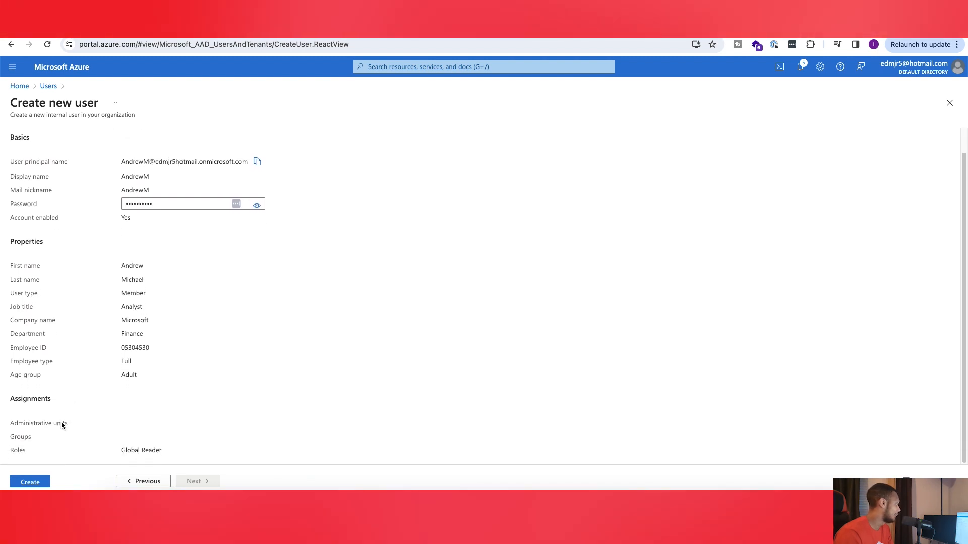
left_click(31, 481)
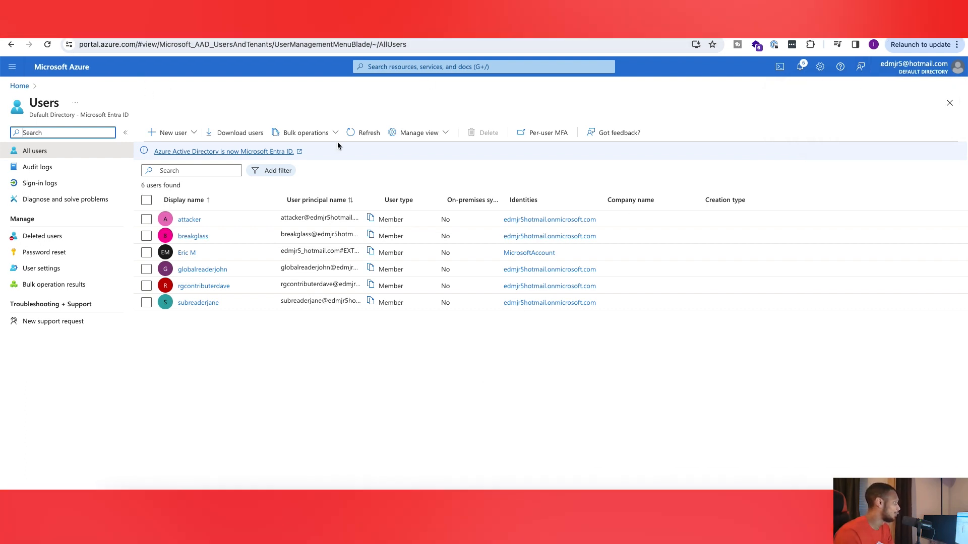
left_click(363, 133)
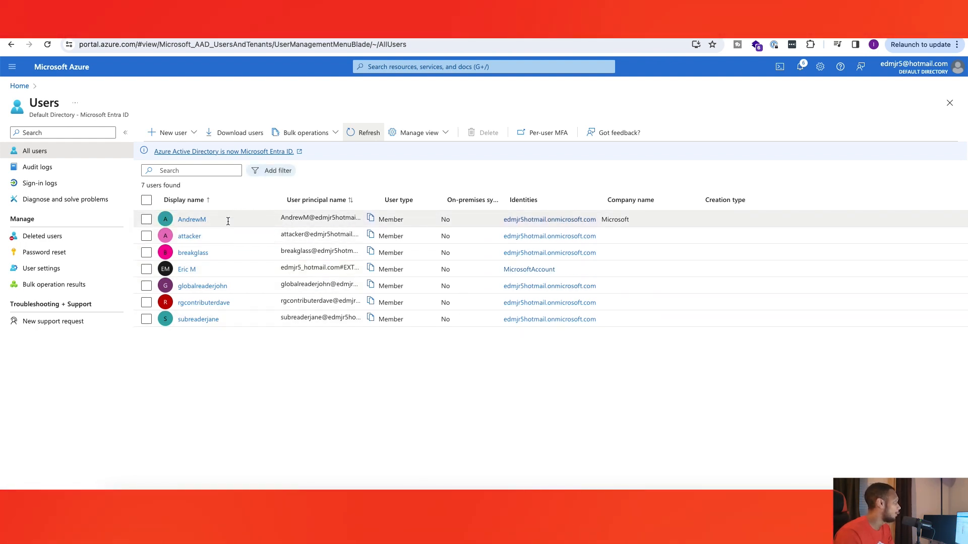
Step: Open the newly created user's profile and examine its overview, monitoring, properties and group memberships
left_click(193, 220)
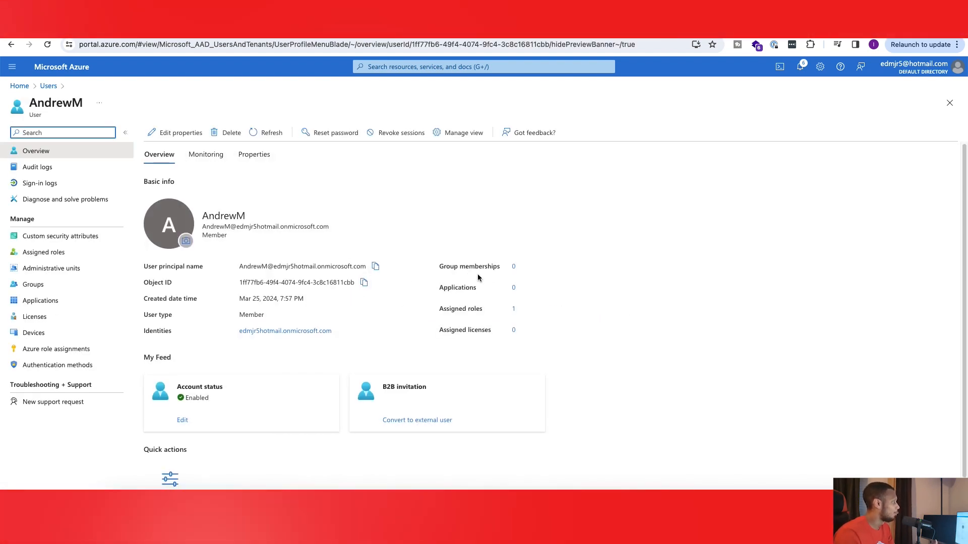
scroll(479, 270, "down", 1)
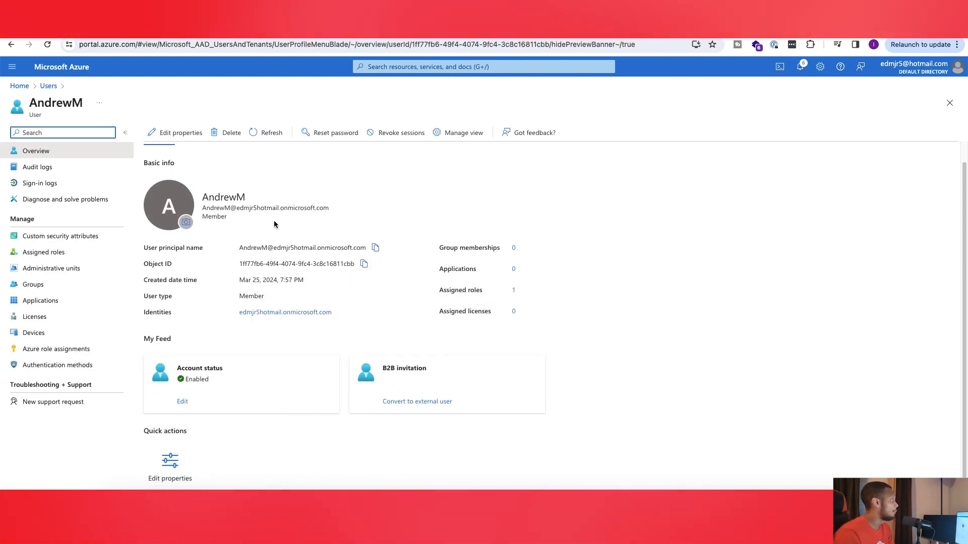
scroll(202, 182, "up", 1)
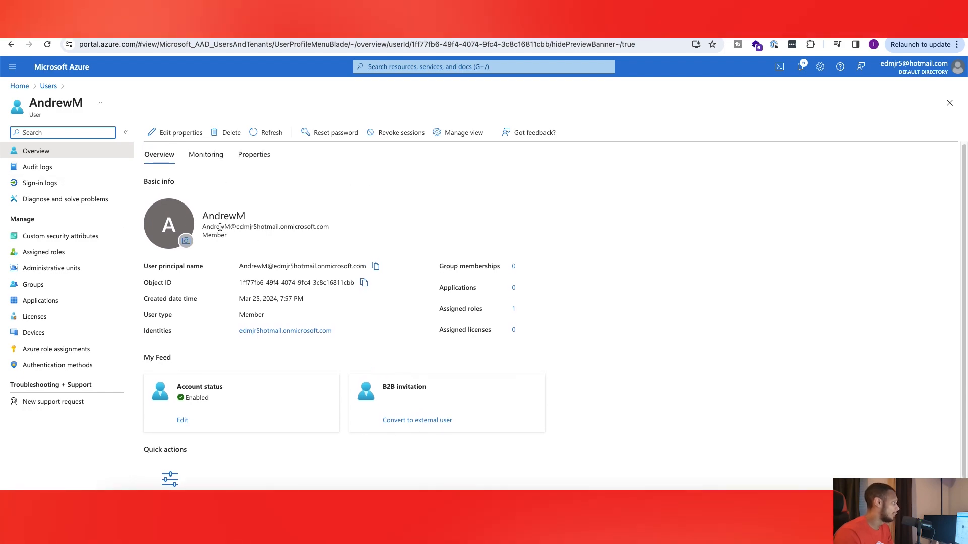
left_click(205, 157)
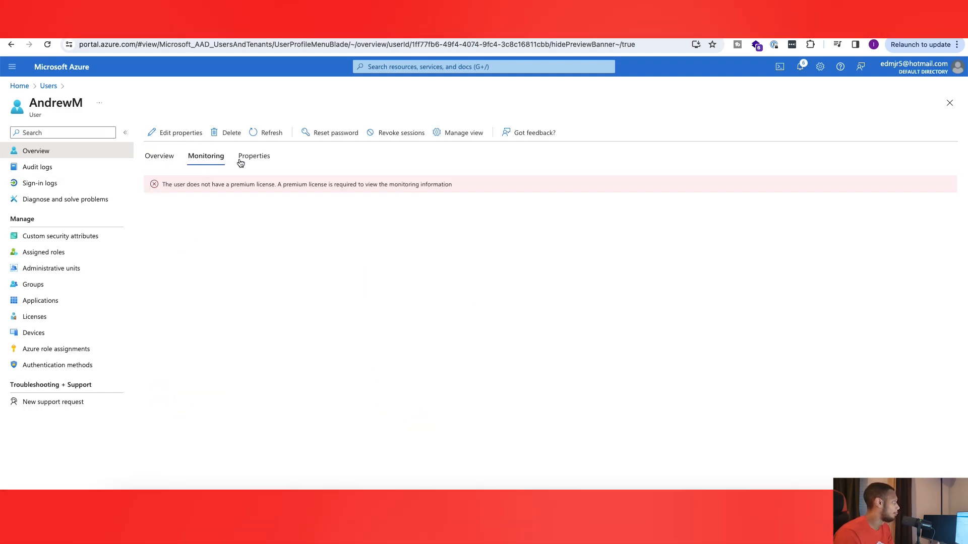
left_click(245, 158)
scroll(252, 202, "down", 4)
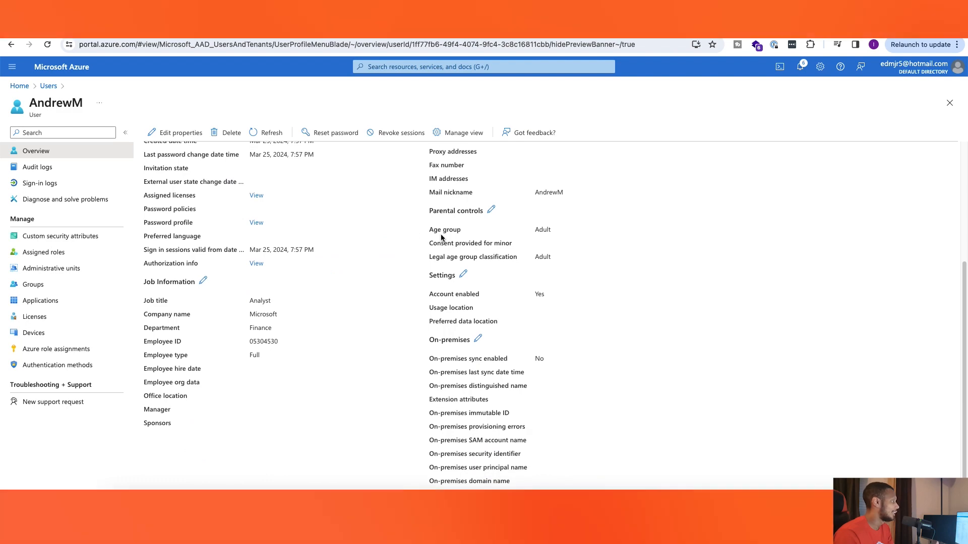
scroll(167, 216, "up", 4)
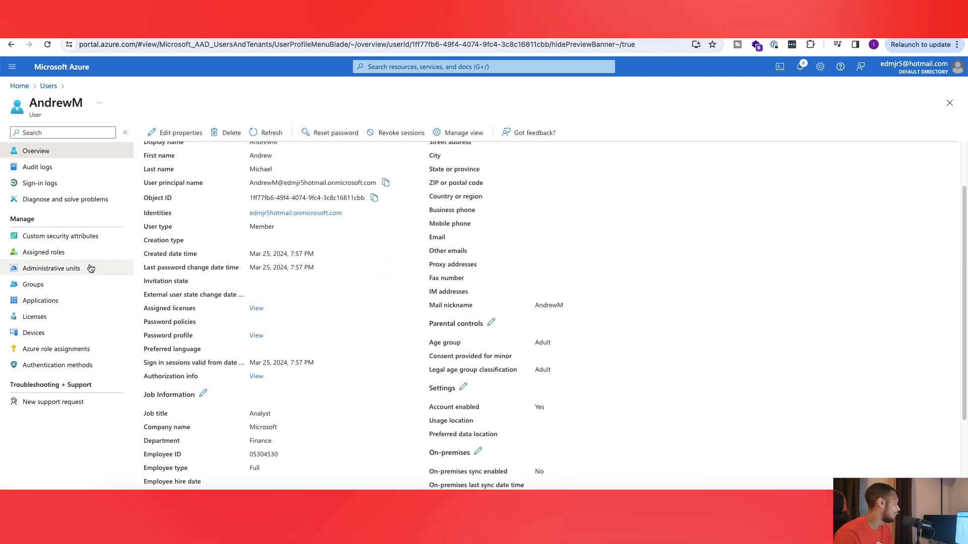
left_click(69, 283)
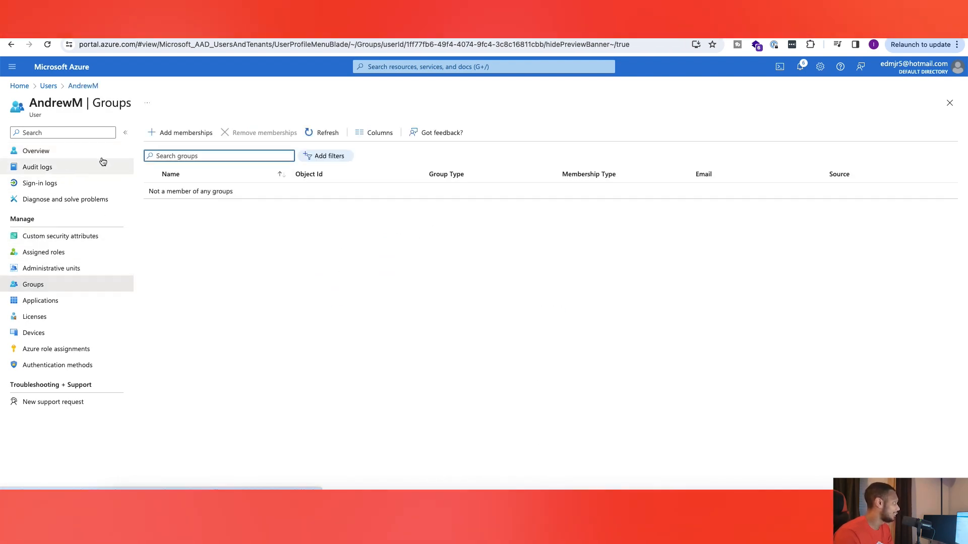